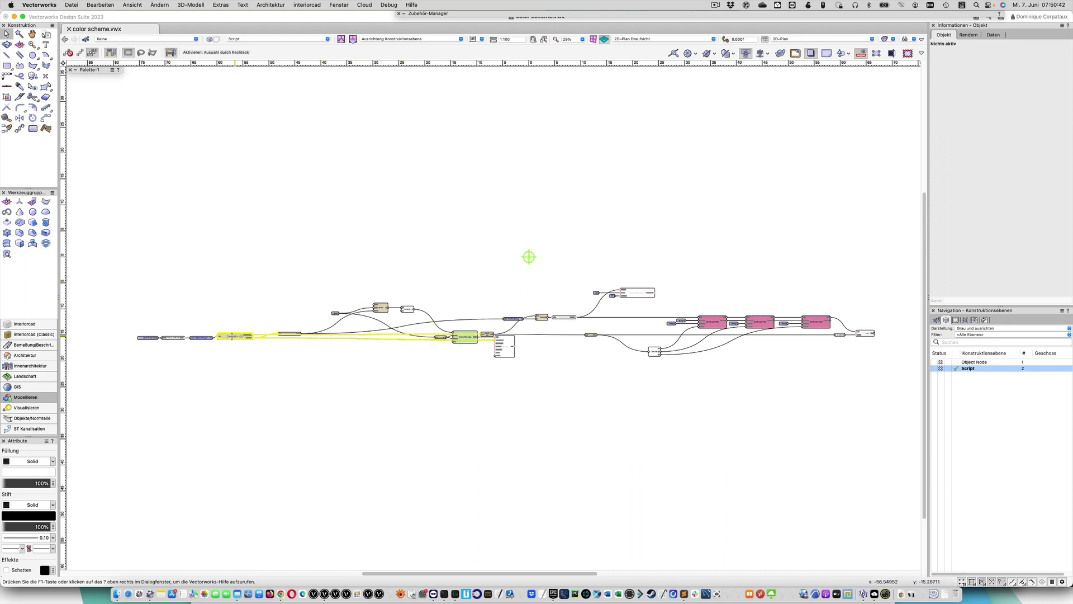
# Inspect the WebDigColorScheme node, then saturate the Paletton triad to bright red, turquoise and lime.
pyautogui.click(231, 338)
pyautogui.scroll(3, 231, 337)
pyautogui.scroll(5, 232, 337)
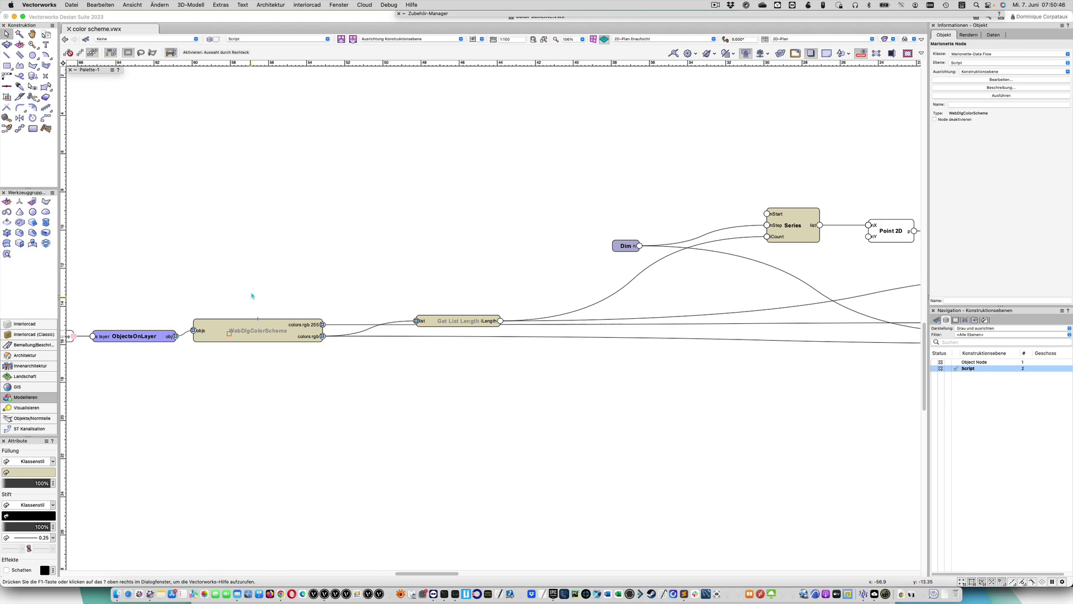
pyautogui.scroll(-5, 245, 287)
pyautogui.click(244, 307)
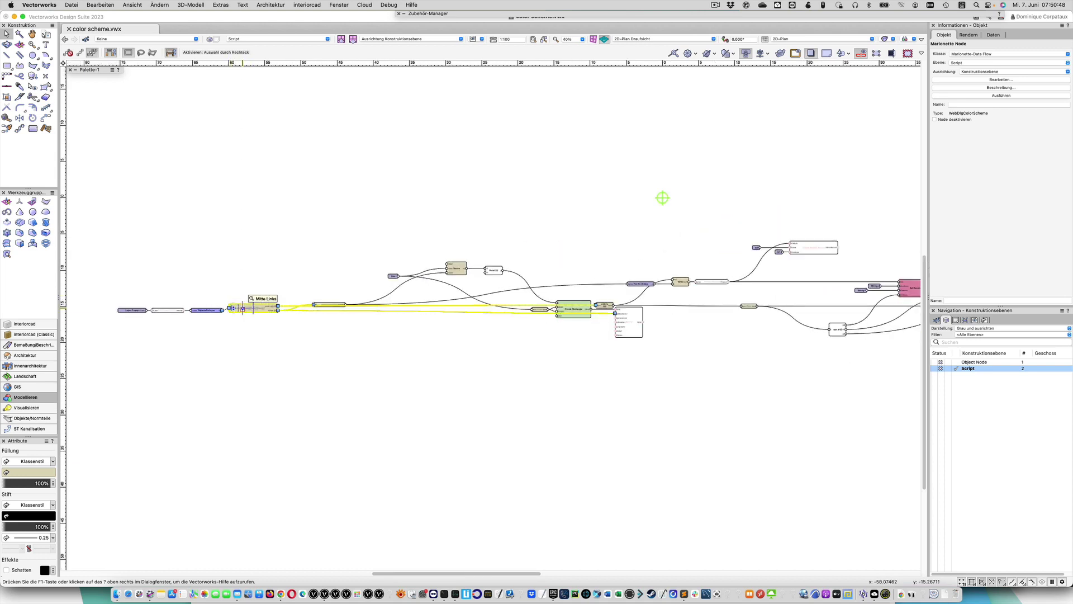
pyautogui.scroll(5, 252, 306)
pyautogui.click(367, 330)
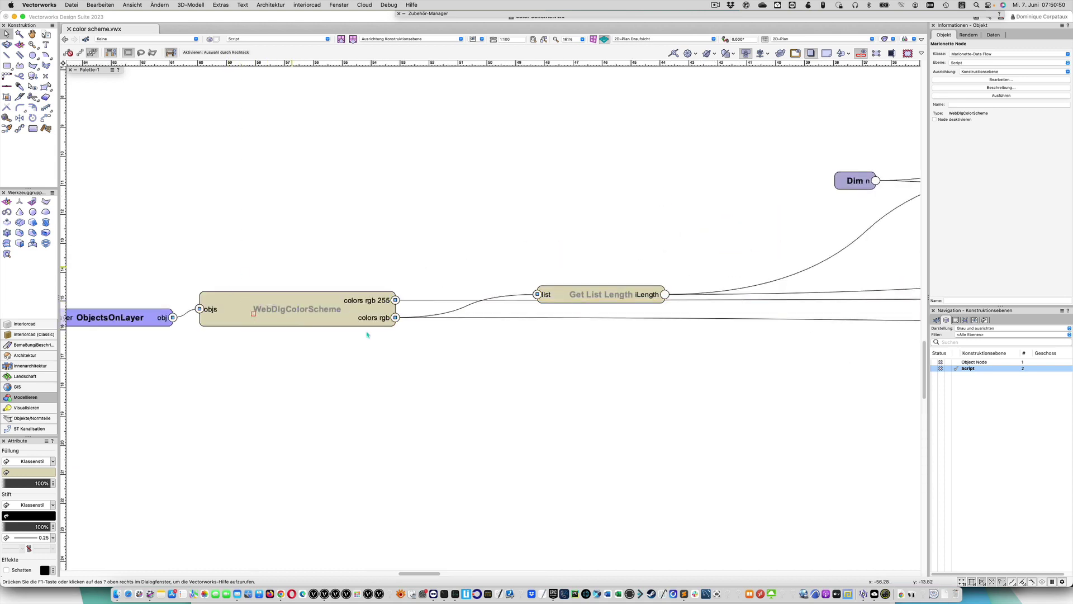
pyautogui.click(265, 317)
pyautogui.click(280, 251)
pyautogui.scroll(-1, 302, 265)
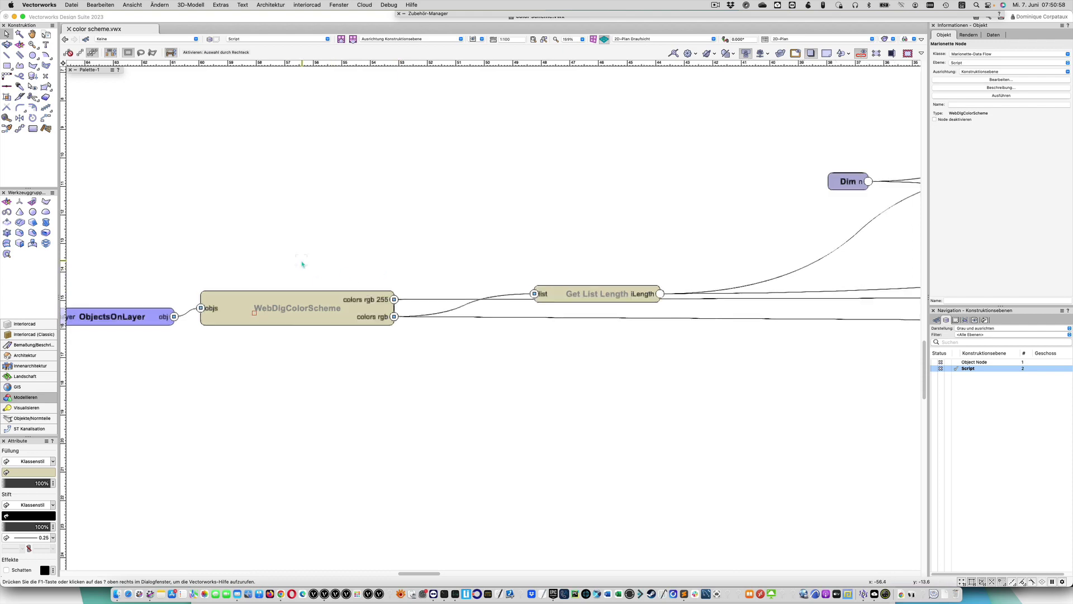
pyautogui.scroll(-5, 303, 264)
pyautogui.hscroll(3, 436, 246)
pyautogui.hscroll(2, 193, 292)
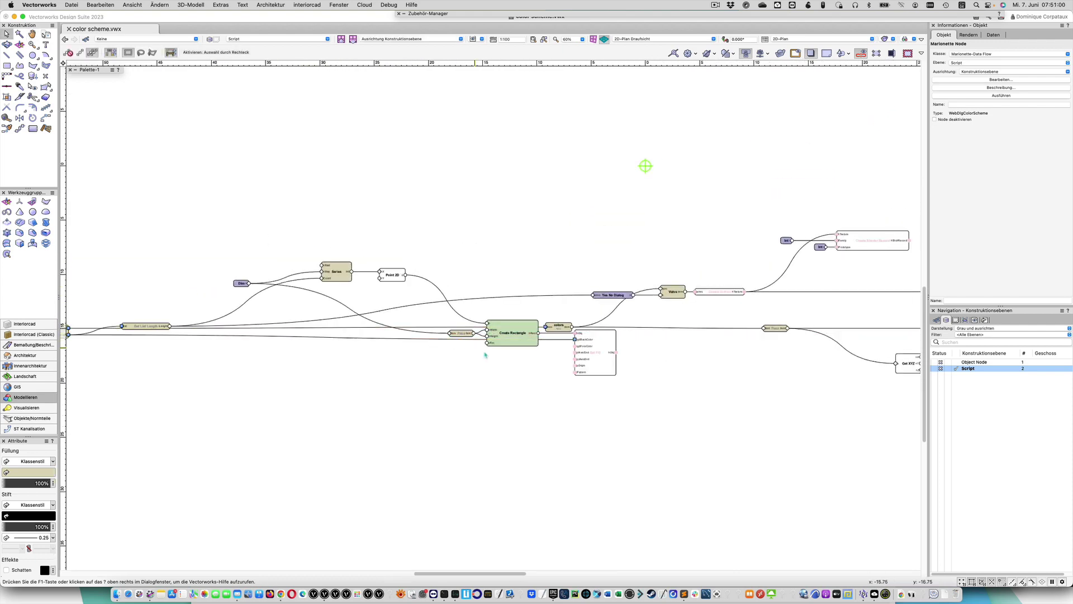
pyautogui.moveTo(637, 172); pyautogui.dragTo(308, 204, button='middle')
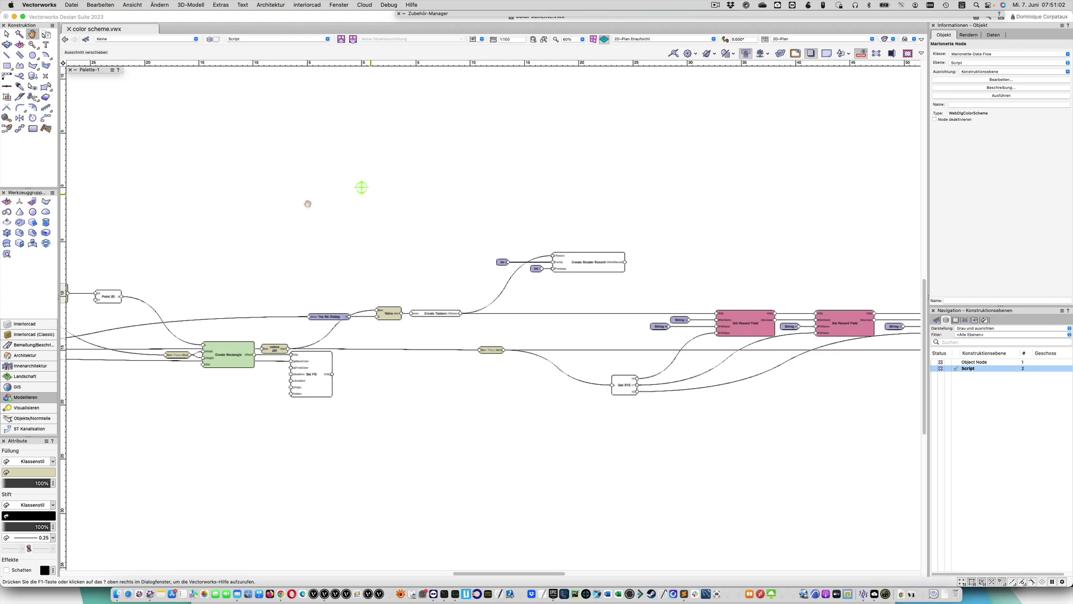
pyautogui.scroll(6, 293, 317)
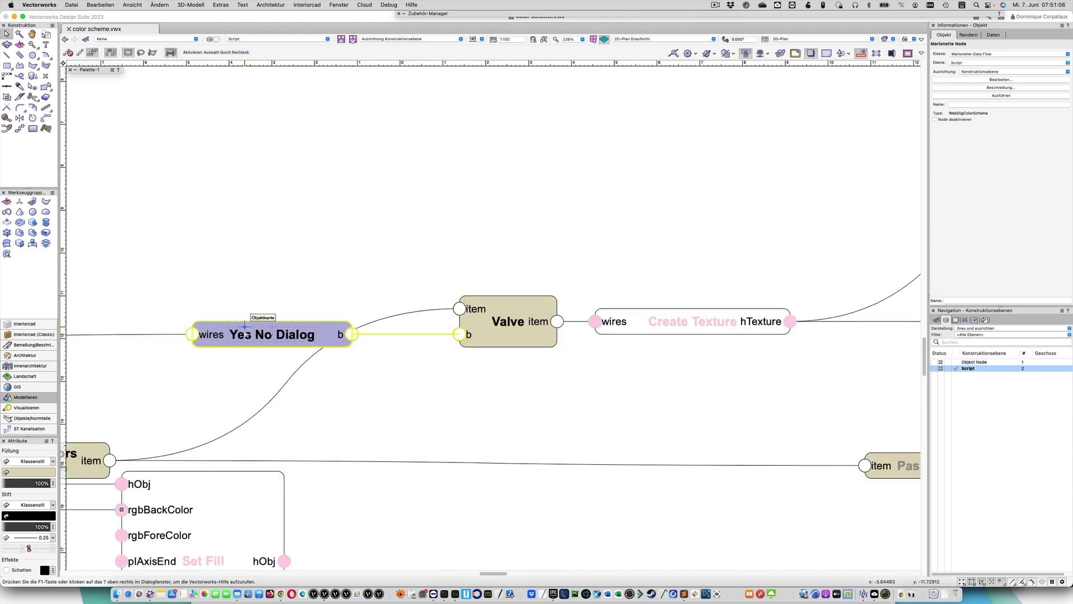
pyautogui.scroll(-8, 306, 302)
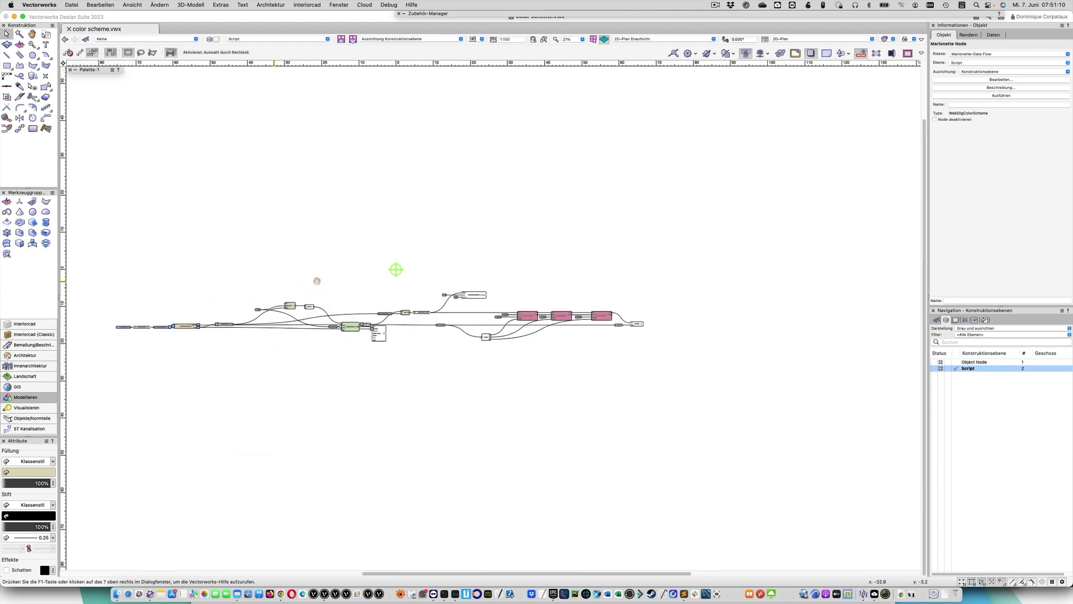
pyautogui.hscroll(-3, 323, 276)
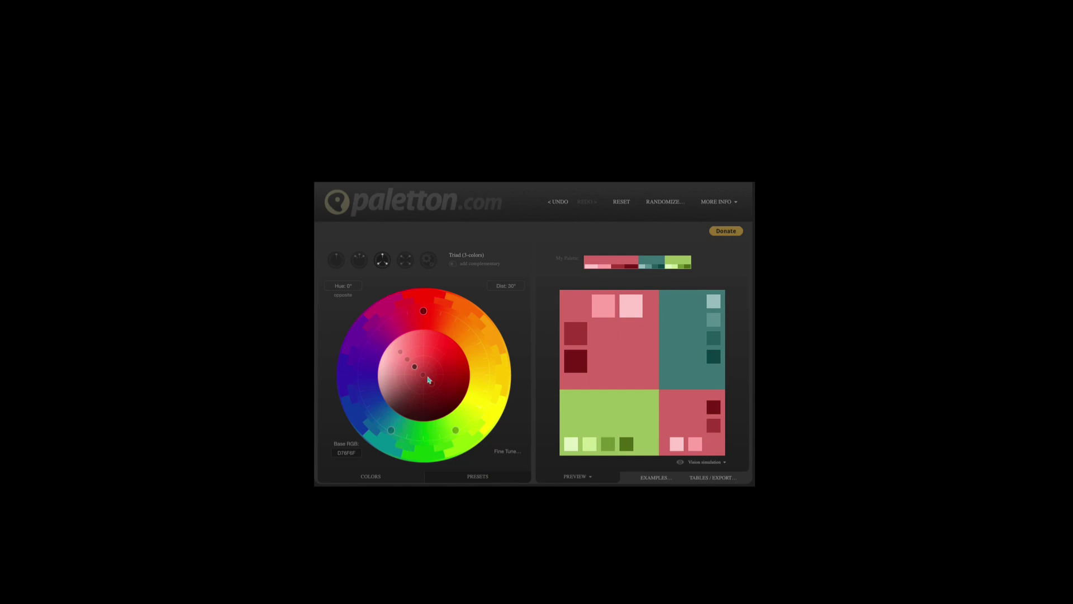
pyautogui.moveTo(427, 380)
pyautogui.mouseDown()
pyautogui.moveTo(451, 355)
pyautogui.moveTo(411, 391)
pyautogui.moveTo(455, 355)
pyautogui.mouseUp()
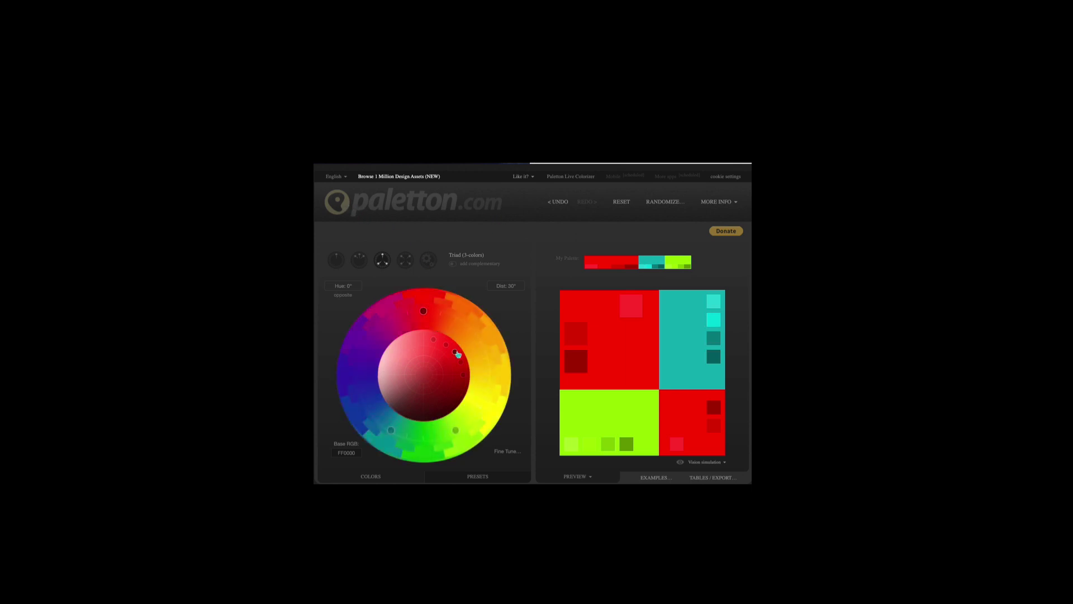
pyautogui.moveTo(457, 354)
pyautogui.mouseDown()
pyautogui.moveTo(403, 407)
pyautogui.moveTo(454, 352)
pyautogui.mouseUp()
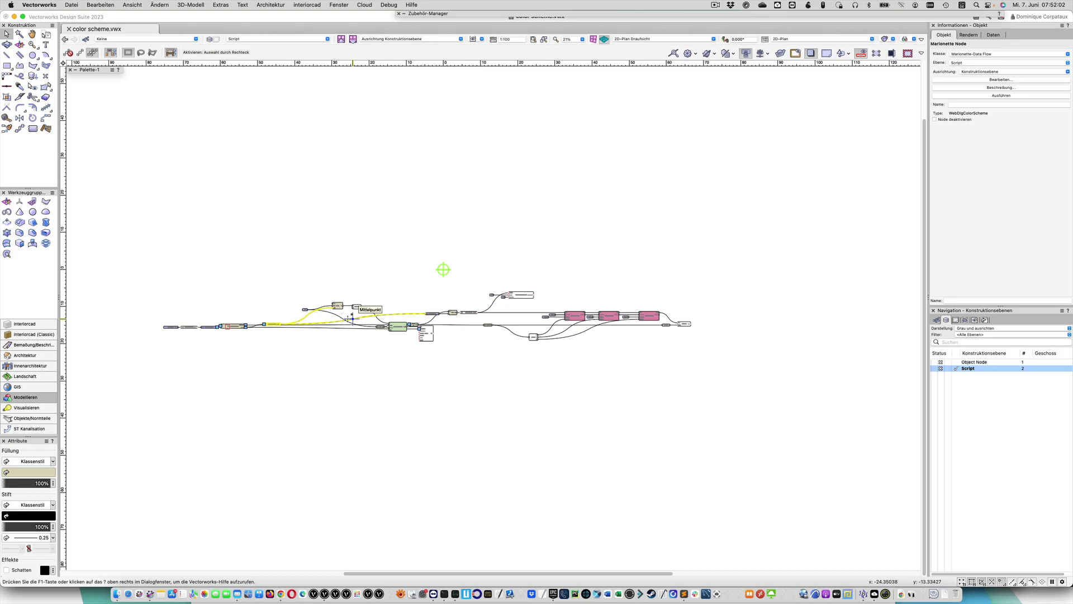
# Select the Set Fill node and run the network with Ausführen.
pyautogui.click(422, 330)
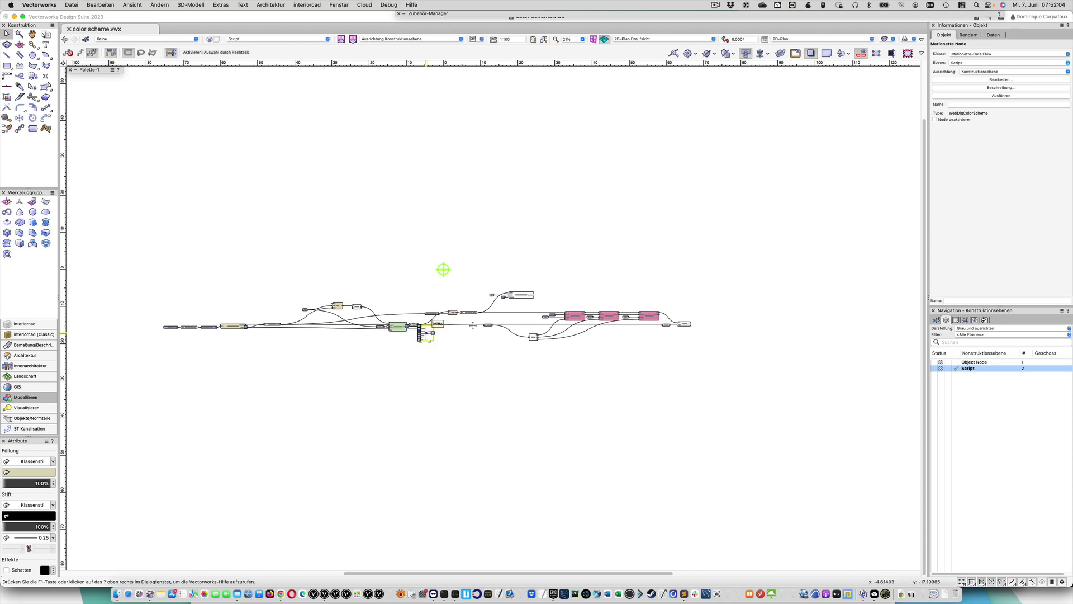
pyautogui.click(980, 97)
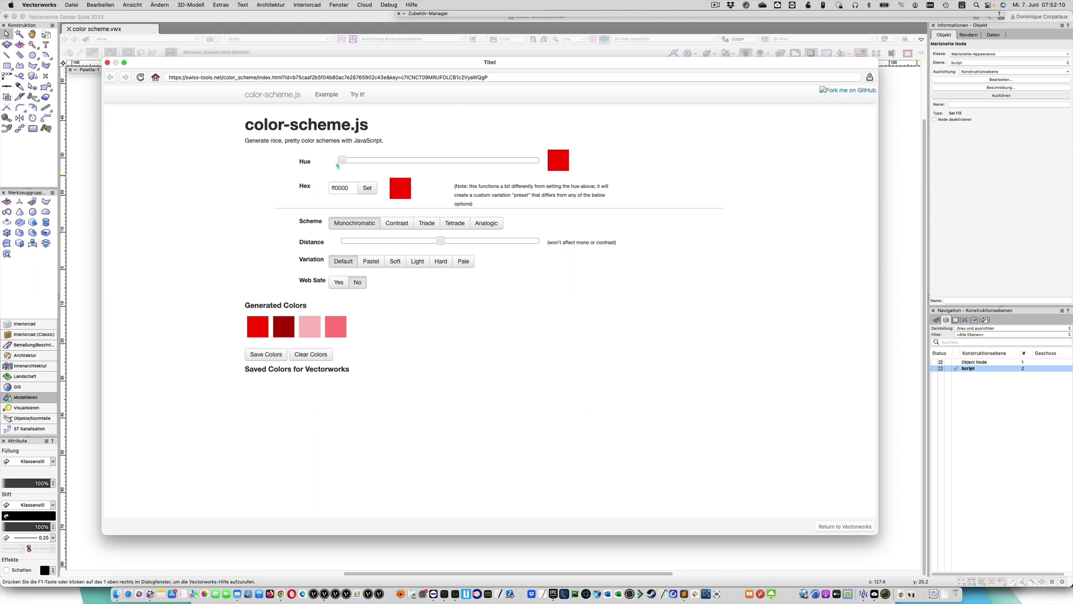
# Shift the base hue to green and try Triade and Contrast before settling on Monochromatic.
pyautogui.moveTo(344, 160)
pyautogui.mouseDown()
pyautogui.moveTo(519, 161)
pyautogui.moveTo(451, 162)
pyautogui.mouseUp()
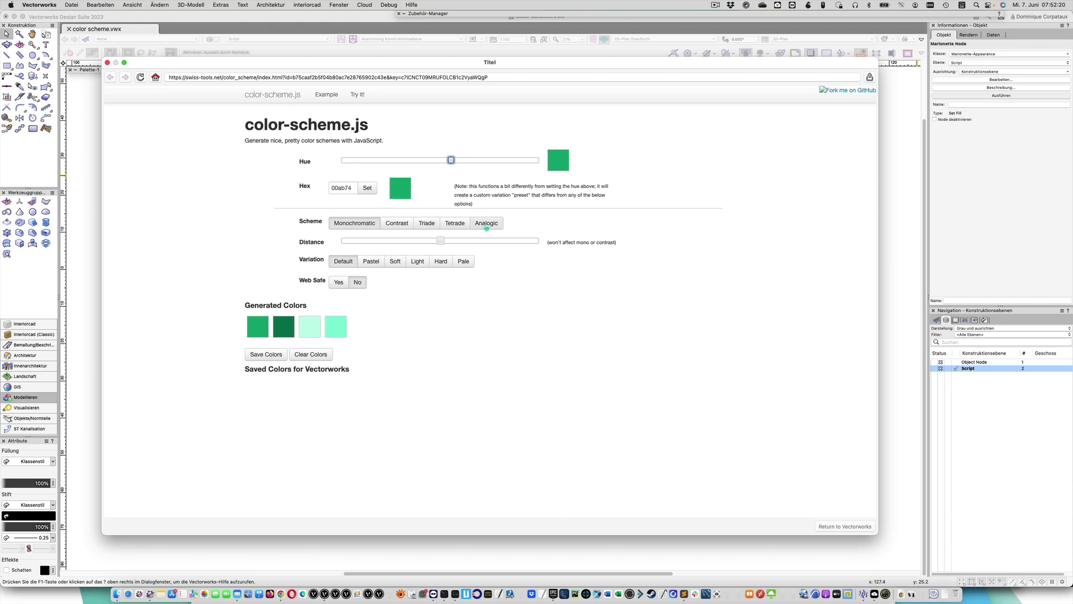
pyautogui.click(486, 222)
pyautogui.click(453, 223)
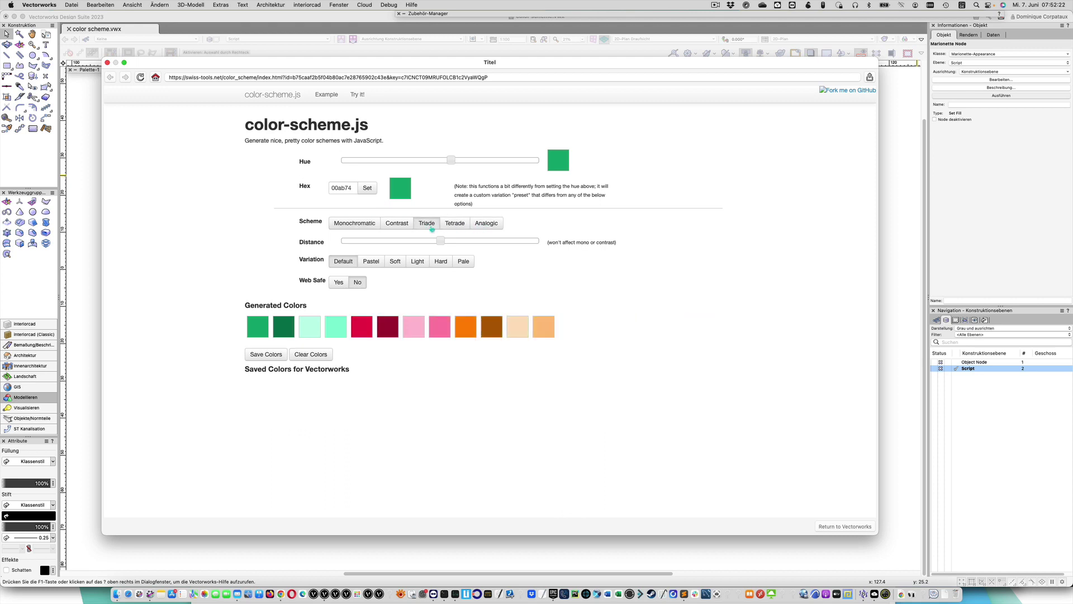
pyautogui.click(396, 223)
pyautogui.click(360, 227)
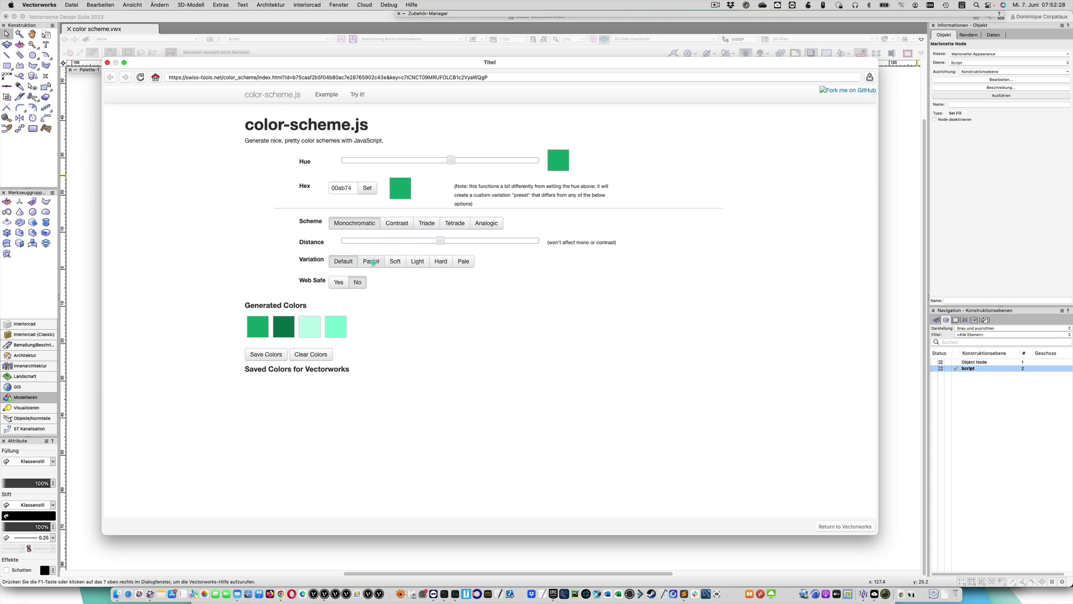
pyautogui.click(396, 223)
pyautogui.click(357, 226)
# Try the Pastel and Light variations, ending on Pale for muted greyish swatches.
pyautogui.click(372, 262)
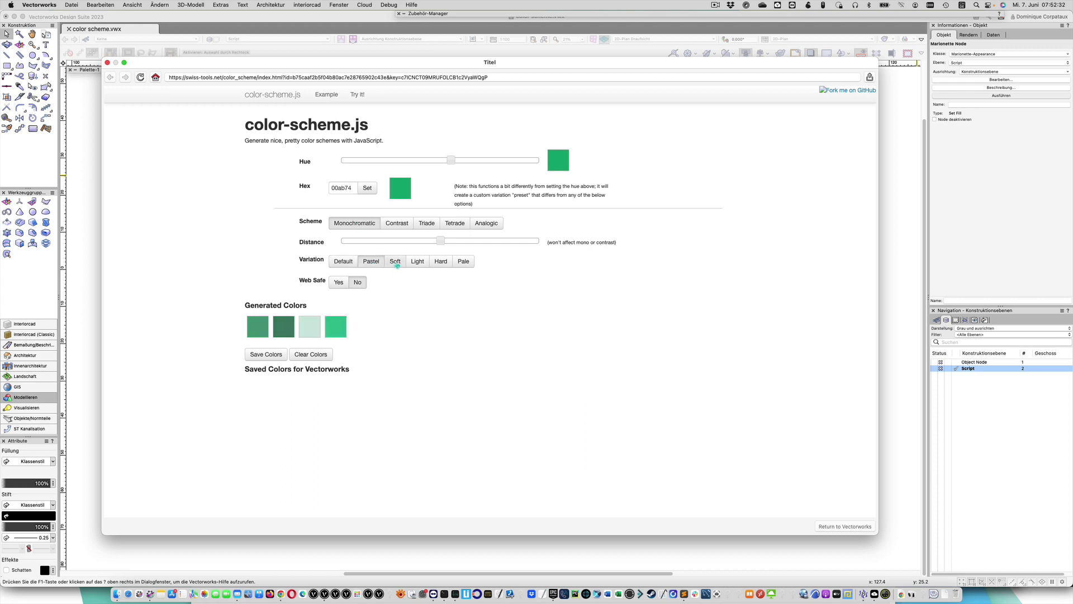
pyautogui.click(395, 262)
pyautogui.click(438, 261)
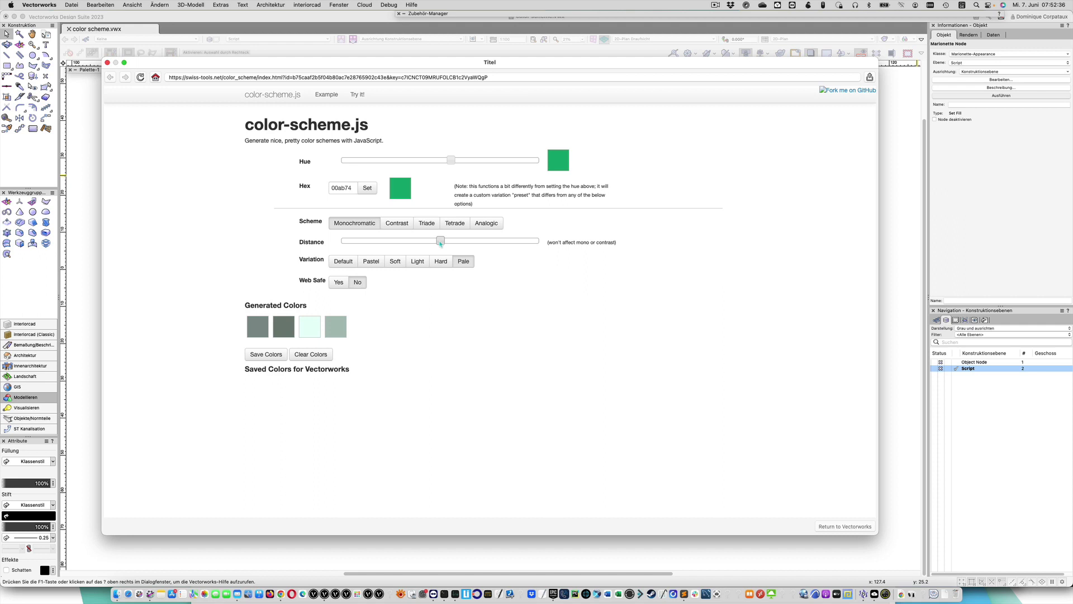
# Save a grey-violet set and a Pastel purple set of four colours.
pyautogui.moveTo(440, 243); pyautogui.dragTo(430, 243)
pyautogui.moveTo(451, 160)
pyautogui.mouseDown()
pyautogui.moveTo(432, 163)
pyautogui.moveTo(484, 164)
pyautogui.mouseUp()
pyautogui.click(272, 353)
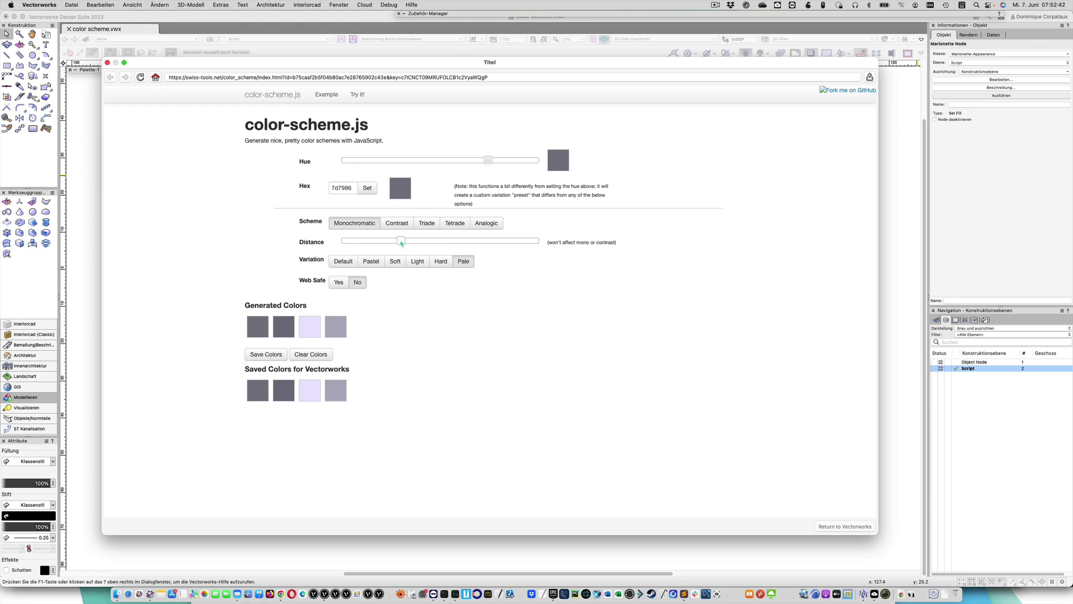
pyautogui.moveTo(428, 242); pyautogui.dragTo(395, 243)
pyautogui.click(370, 260)
pyautogui.click(277, 355)
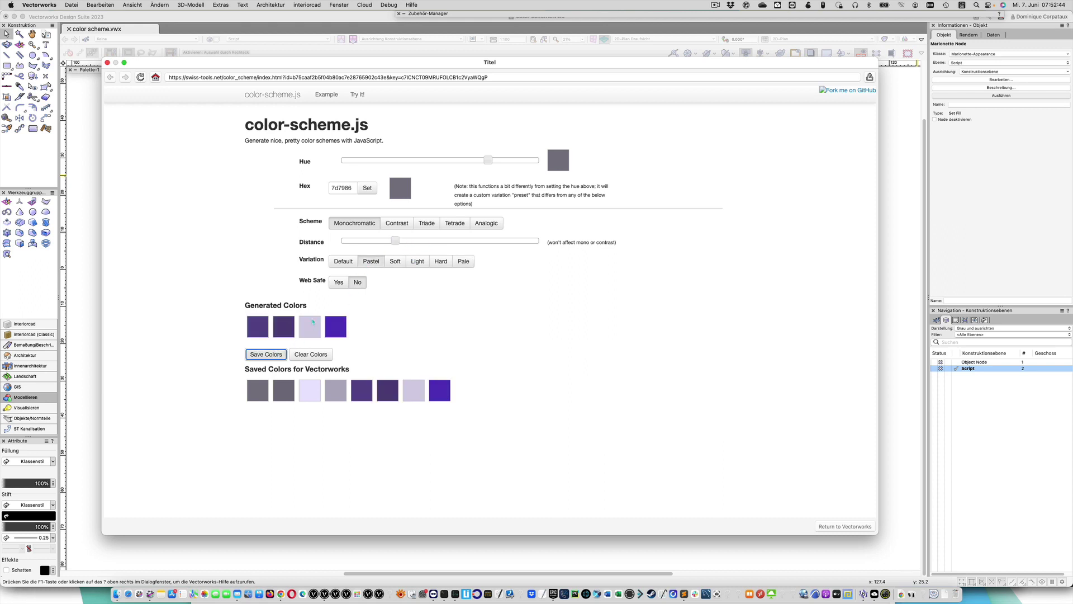
# Save yellow and magenta sets of four, then return the colours to Vectorworks.
pyautogui.moveTo(488, 160); pyautogui.dragTo(399, 161)
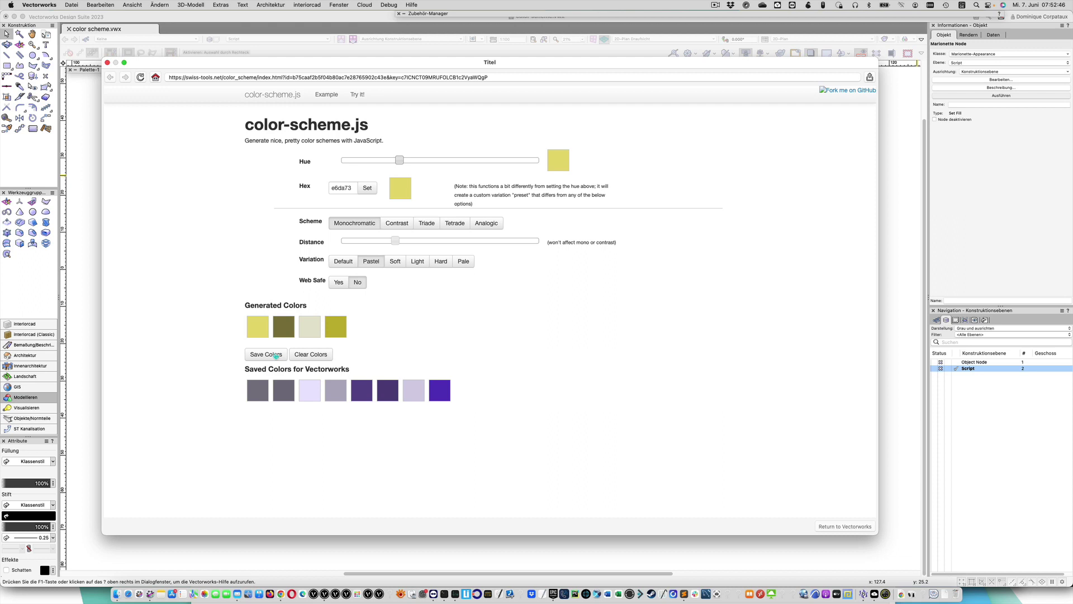
pyautogui.click(278, 355)
pyautogui.click(514, 160)
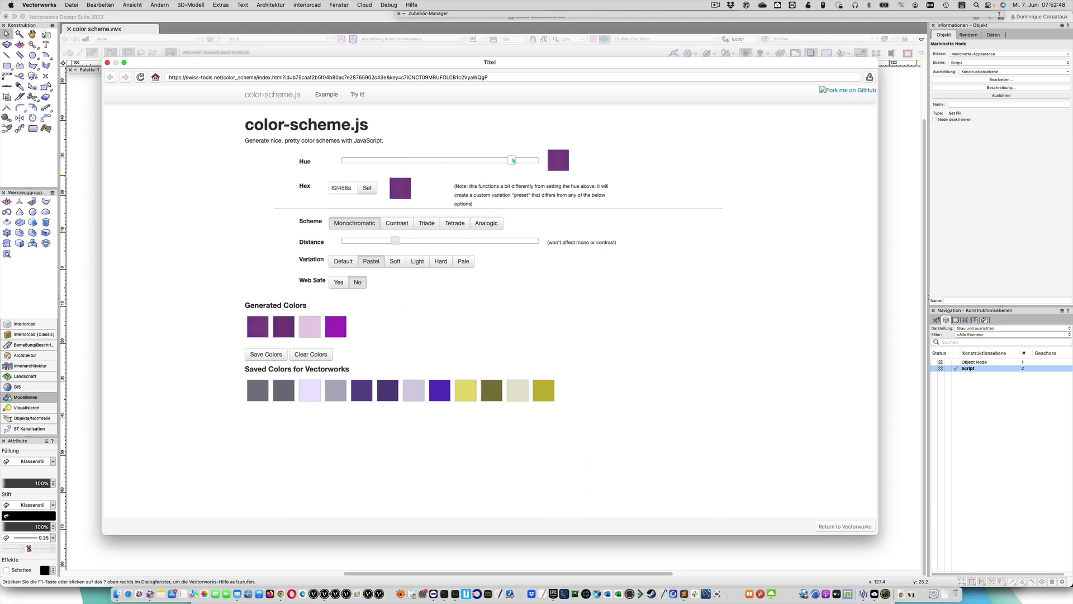
pyautogui.click(280, 355)
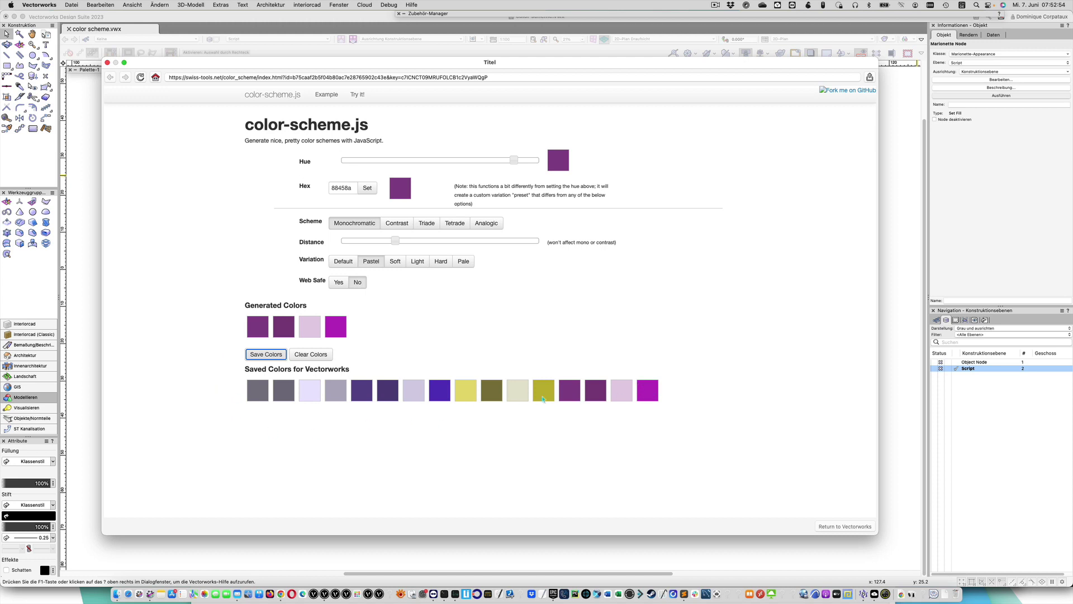
pyautogui.click(836, 526)
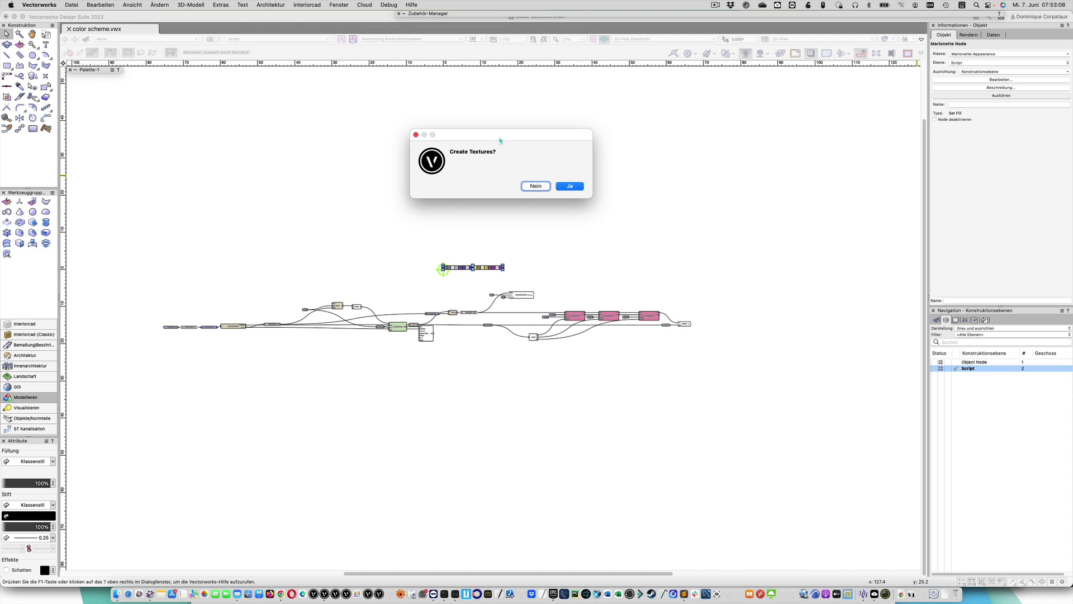
# Answer Ja to Create Textures? and show the document's sixteen new textures.
pyautogui.moveTo(500, 140); pyautogui.dragTo(501, 156)
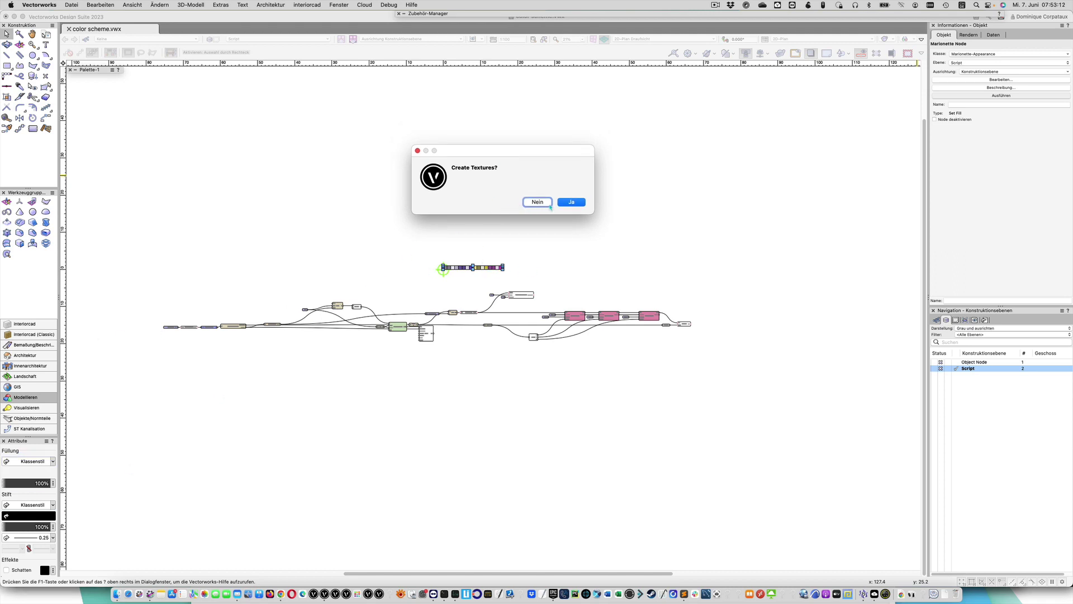
pyautogui.click(573, 207)
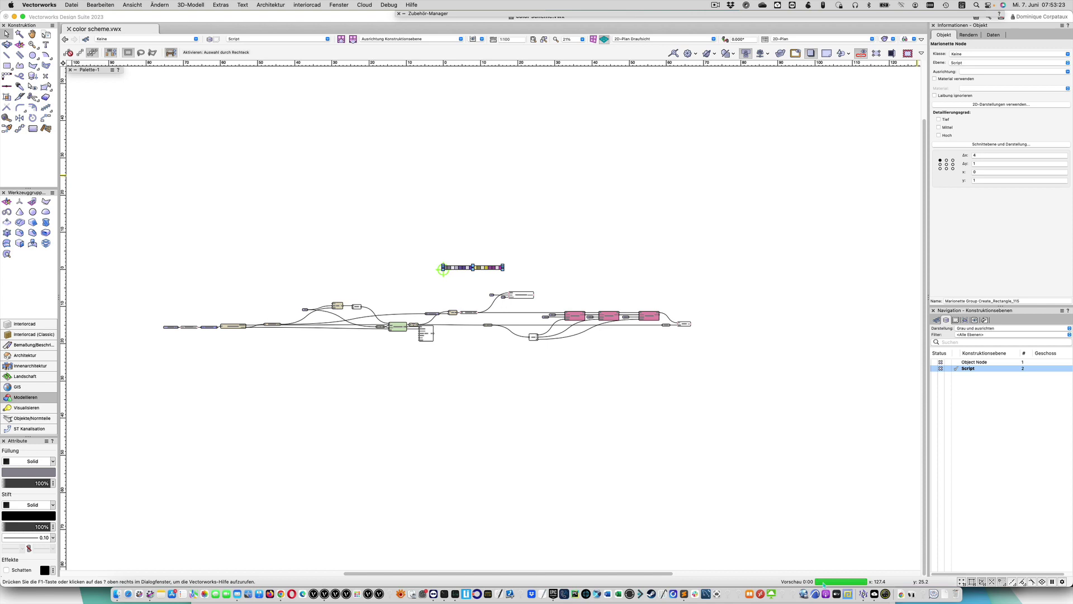
pyautogui.doubleClick(758, 14)
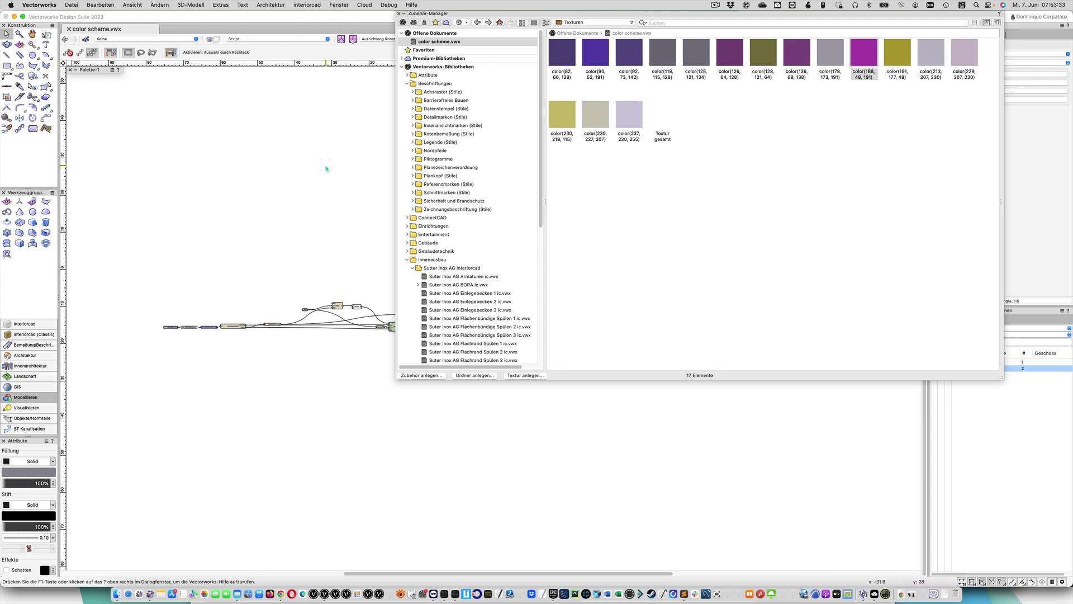
pyautogui.scroll(4, 458, 278)
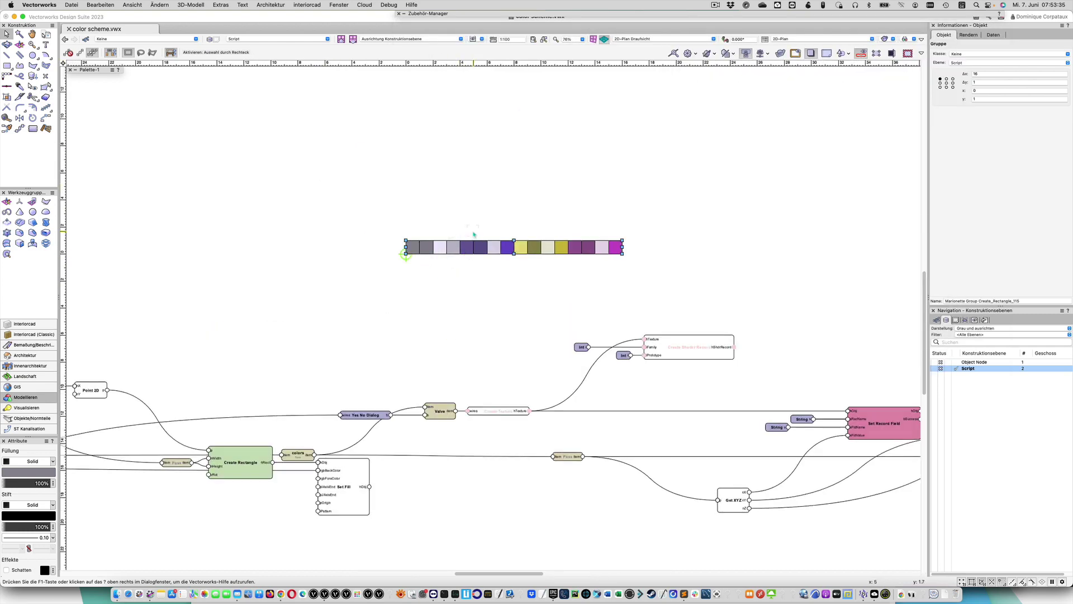
pyautogui.scroll(3, 473, 234)
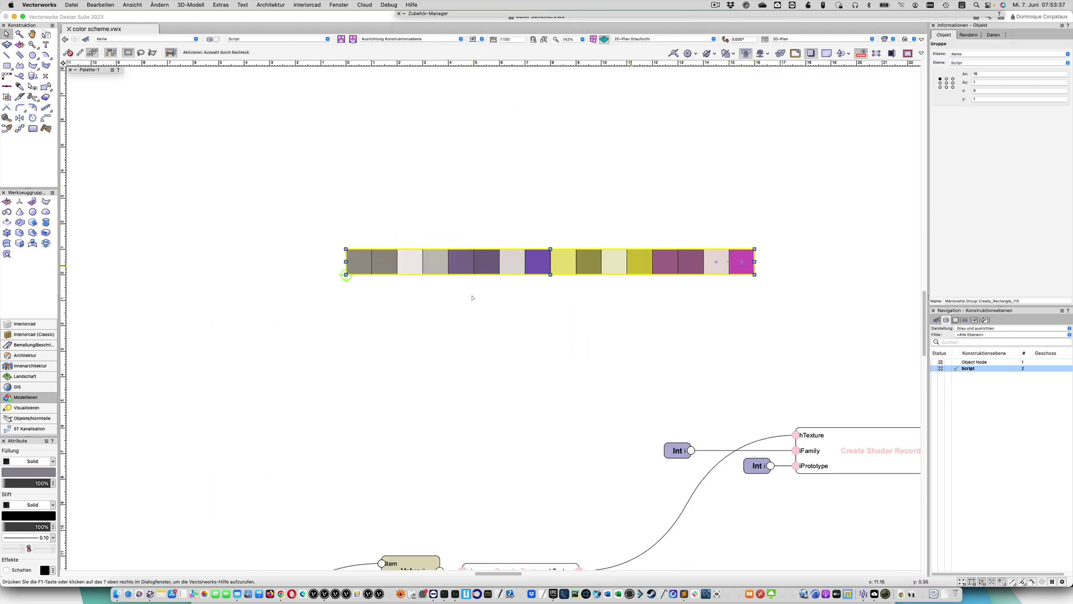
pyautogui.click(39, 474)
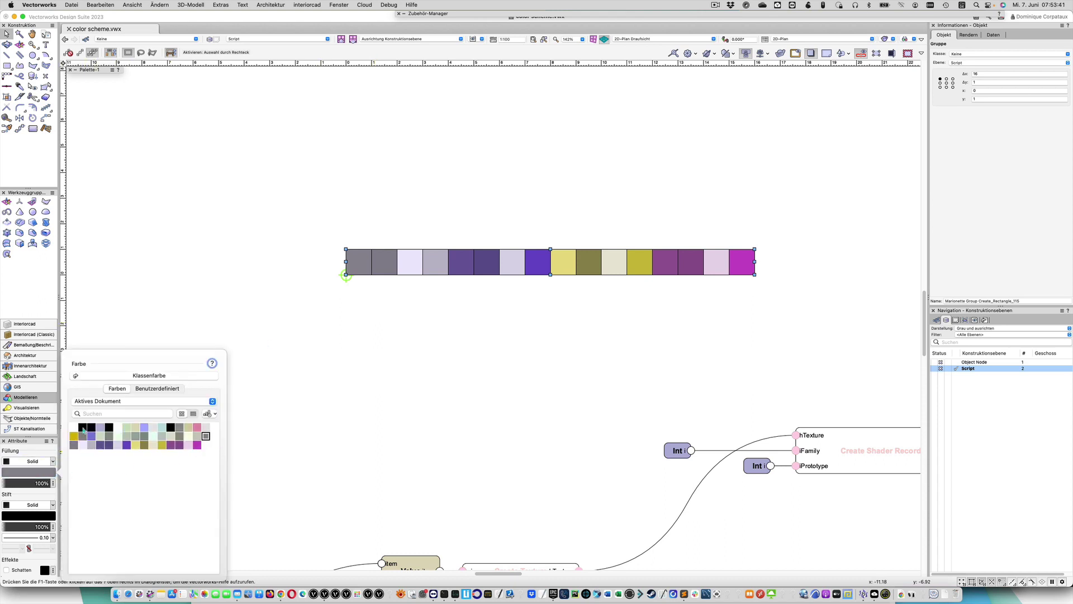
pyautogui.click(302, 434)
pyautogui.scroll(-2, 302, 433)
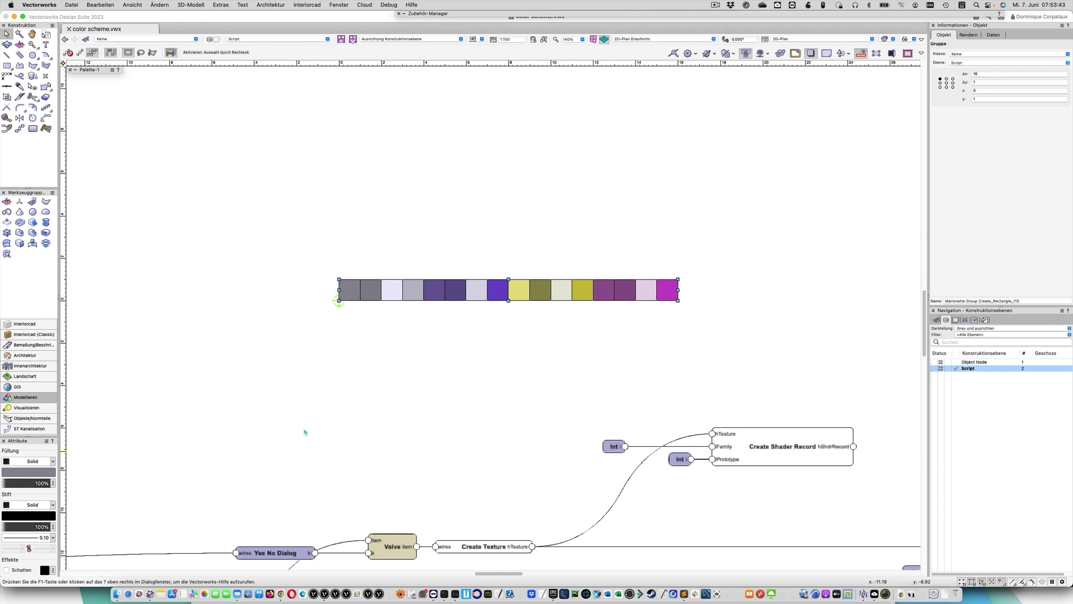
pyautogui.scroll(-3, 303, 434)
pyautogui.scroll(-2, 371, 383)
pyautogui.scroll(-1, 385, 361)
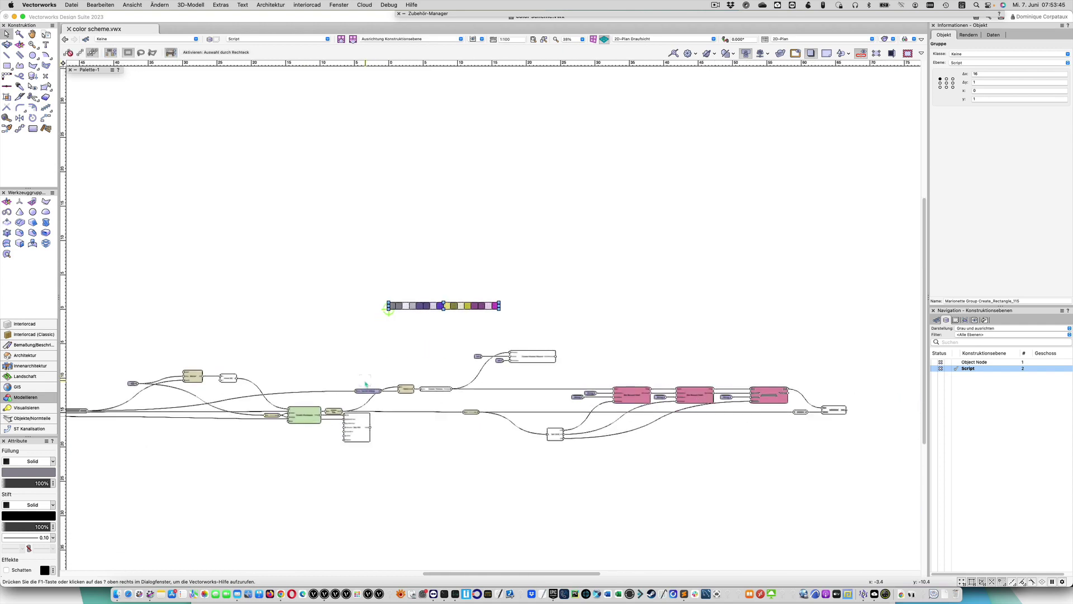
pyautogui.scroll(-2, 397, 333)
pyautogui.scroll(-1, 426, 355)
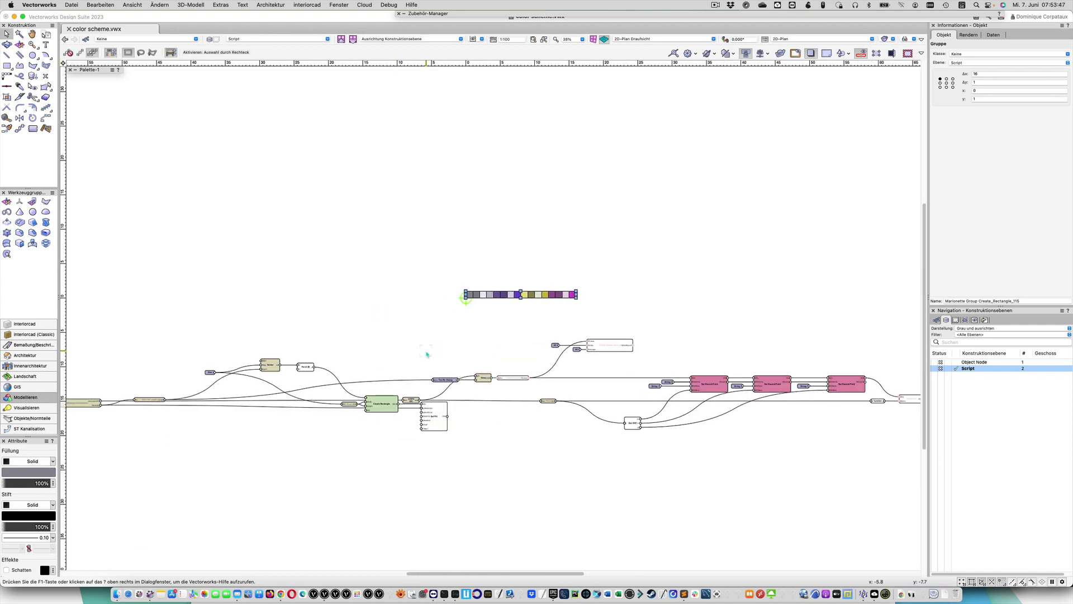